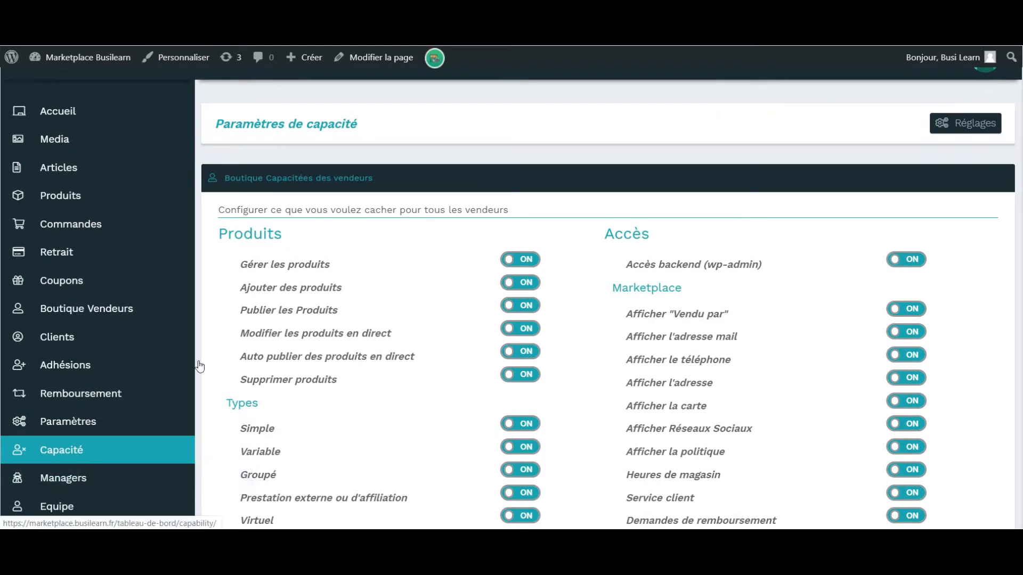
Step: Turn off "Accès backend (wp-admin)" and "Publier les Produits" in the capabilities for all vendors
{"action": "scroll", "coordinate": [653, 184], "scroll_direction": "down", "scroll_amount": 1}
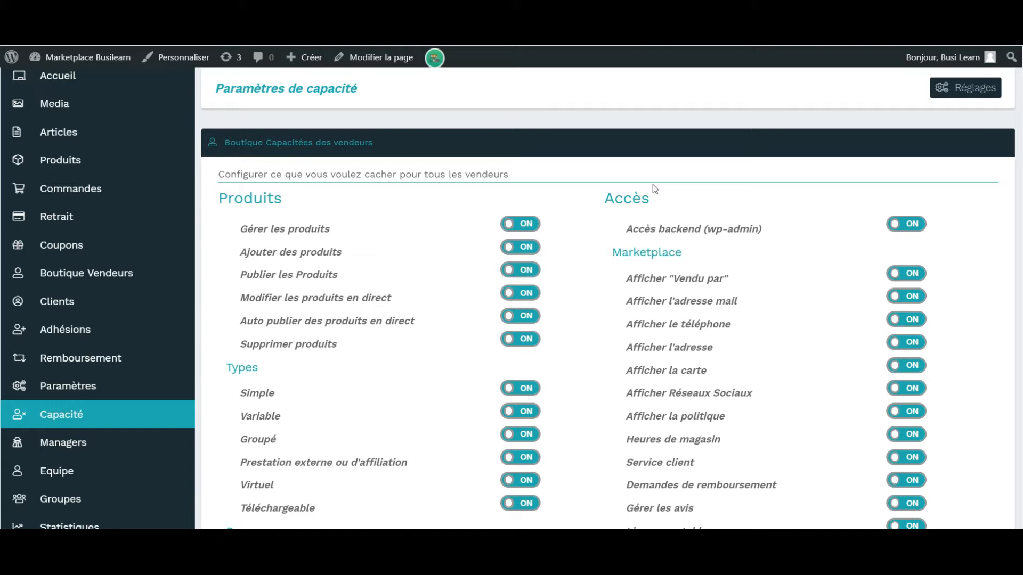
{"action": "left_click", "coordinate": [908, 232]}
{"action": "scroll", "coordinate": [970, 297], "scroll_direction": "down", "scroll_amount": 1}
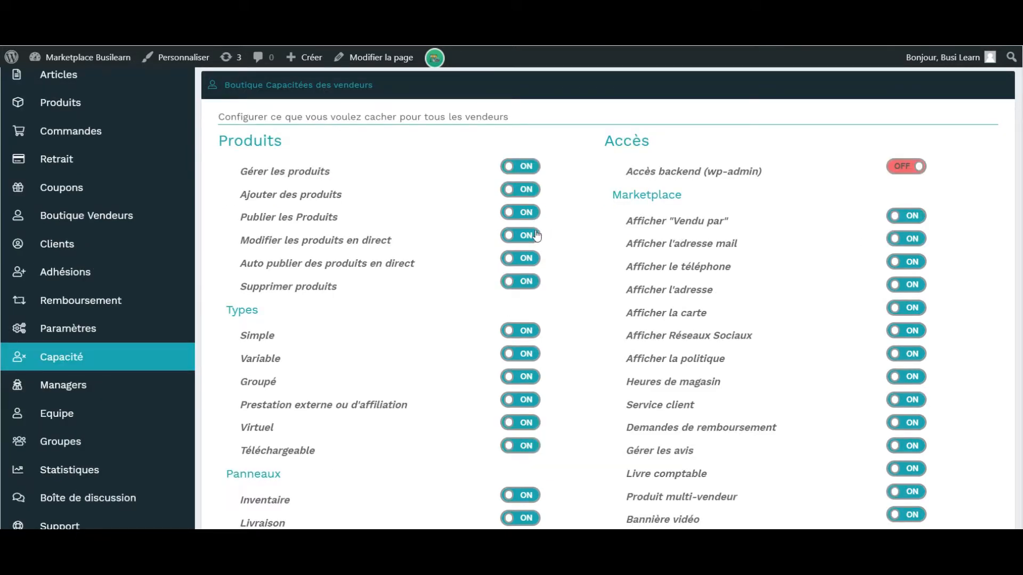
{"action": "left_click", "coordinate": [532, 214]}
Step: Turn off "Ajouter un Attribut" and "Ajouter un terme d'attribut" in the Perceptions section of the vendor capabilities
{"action": "scroll", "coordinate": [565, 254], "scroll_direction": "down", "scroll_amount": 5}
{"action": "scroll", "coordinate": [565, 253], "scroll_direction": "down", "scroll_amount": 4}
{"action": "scroll", "coordinate": [590, 265], "scroll_direction": "up", "scroll_amount": 8}
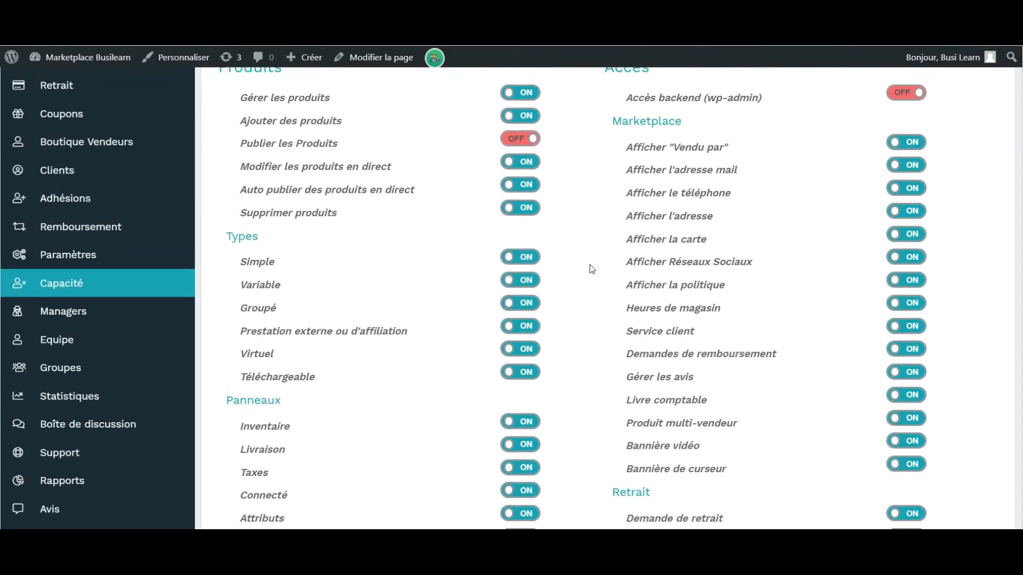
{"action": "scroll", "coordinate": [589, 264], "scroll_direction": "down", "scroll_amount": 1}
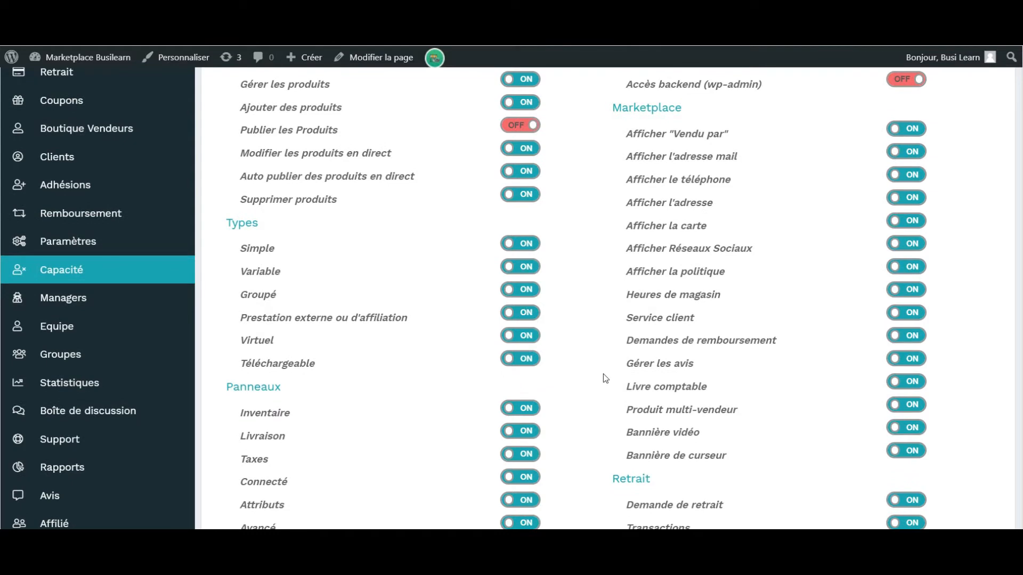
{"action": "scroll", "coordinate": [604, 381], "scroll_direction": "down", "scroll_amount": 8}
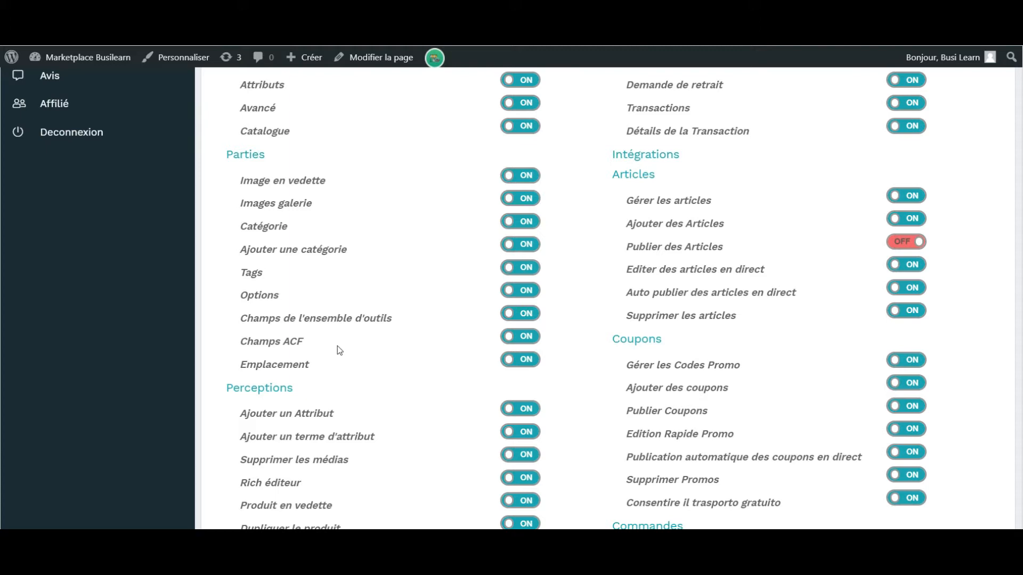
{"action": "scroll", "coordinate": [339, 350], "scroll_direction": "down", "scroll_amount": 1}
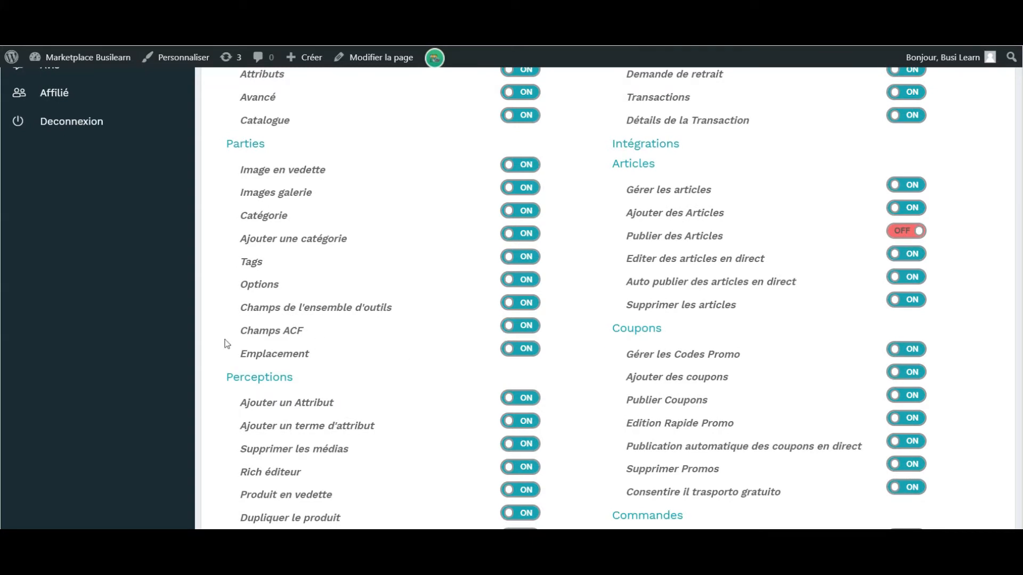
{"action": "scroll", "coordinate": [224, 344], "scroll_direction": "down", "scroll_amount": 4}
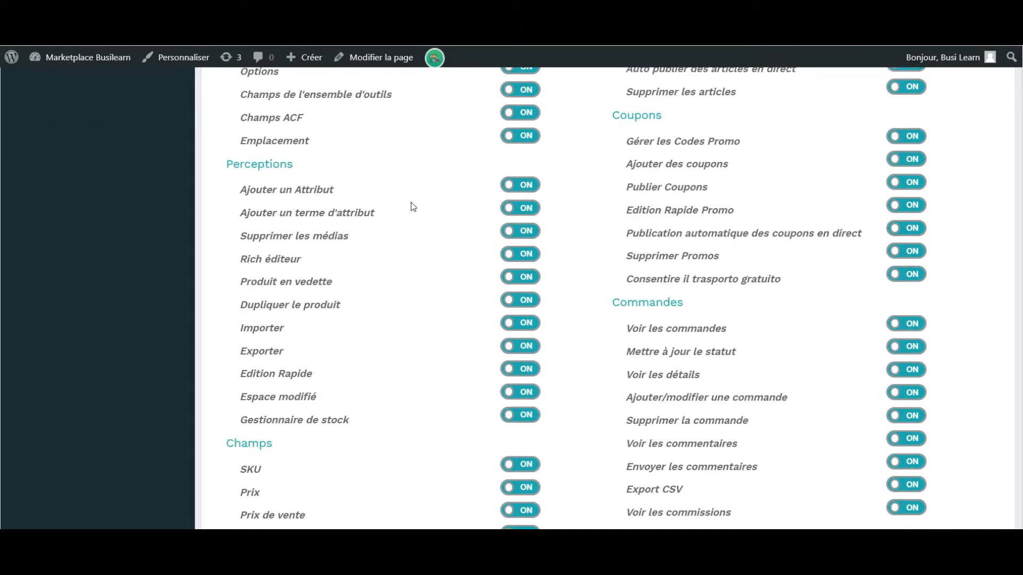
{"action": "left_click", "coordinate": [529, 190]}
{"action": "scroll", "coordinate": [527, 218], "scroll_direction": "down", "scroll_amount": 1}
{"action": "left_click", "coordinate": [526, 189]}
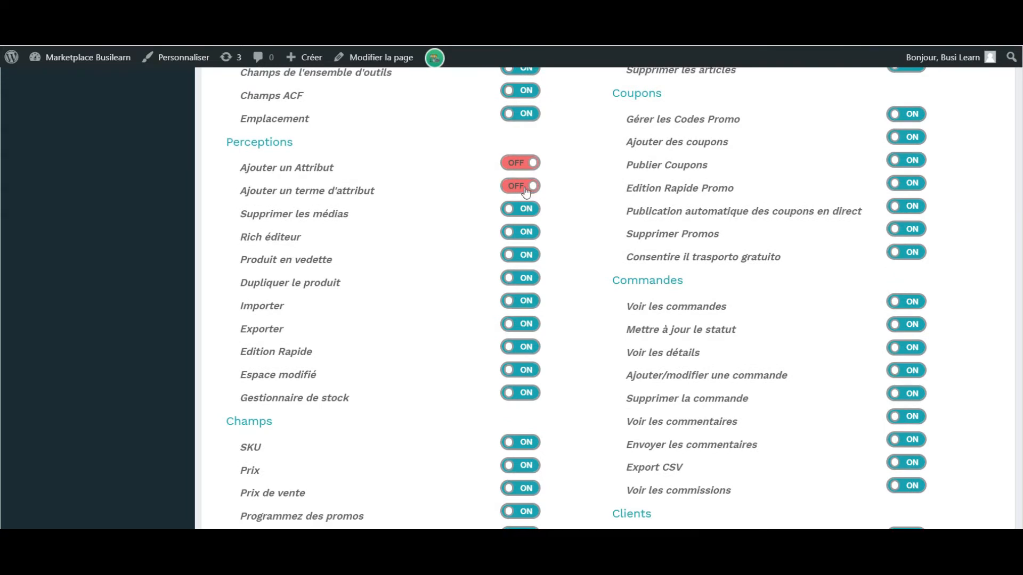
Step: Examine the Limites settings, reading the help for the article limits and entering the "Limite d'article" and "Nombre d'Articles Maxi" fields without values
{"action": "scroll", "coordinate": [543, 217], "scroll_direction": "down", "scroll_amount": 2}
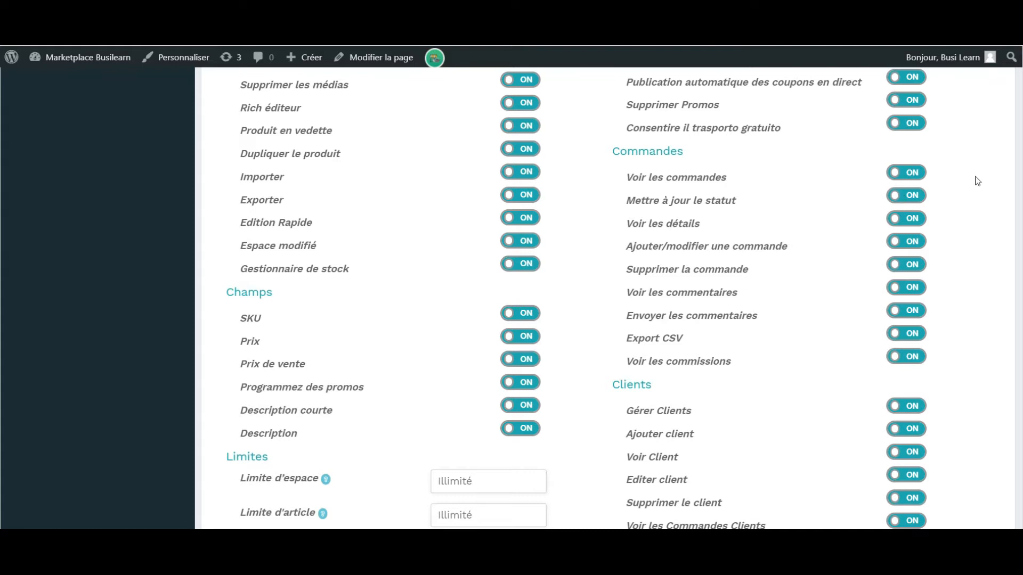
{"action": "scroll", "coordinate": [750, 400], "scroll_direction": "down", "scroll_amount": 2}
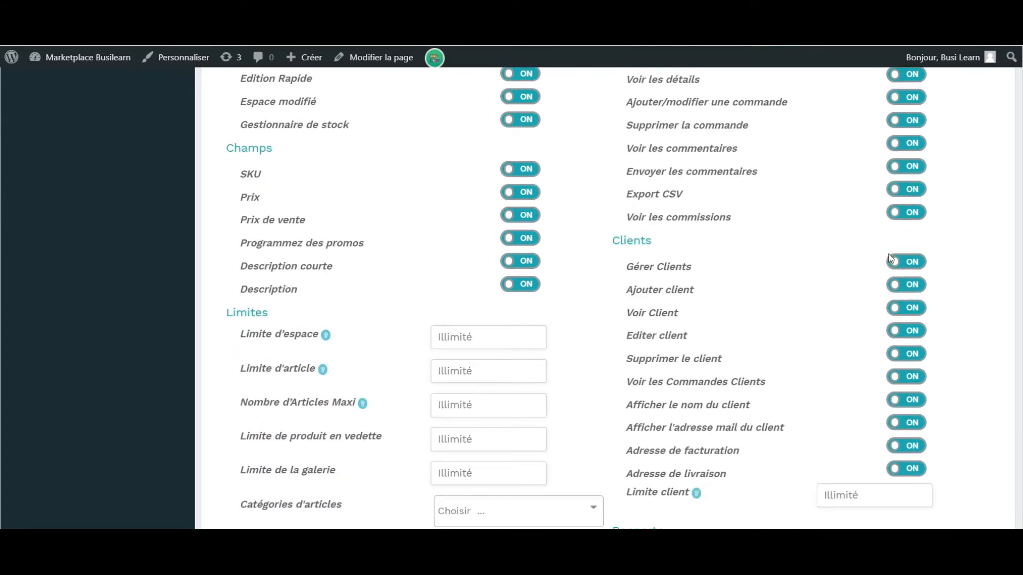
{"action": "mouse_move", "coordinate": [319, 338]}
{"action": "scroll", "coordinate": [454, 337], "scroll_direction": "down", "scroll_amount": 2}
{"action": "mouse_move", "coordinate": [325, 278]}
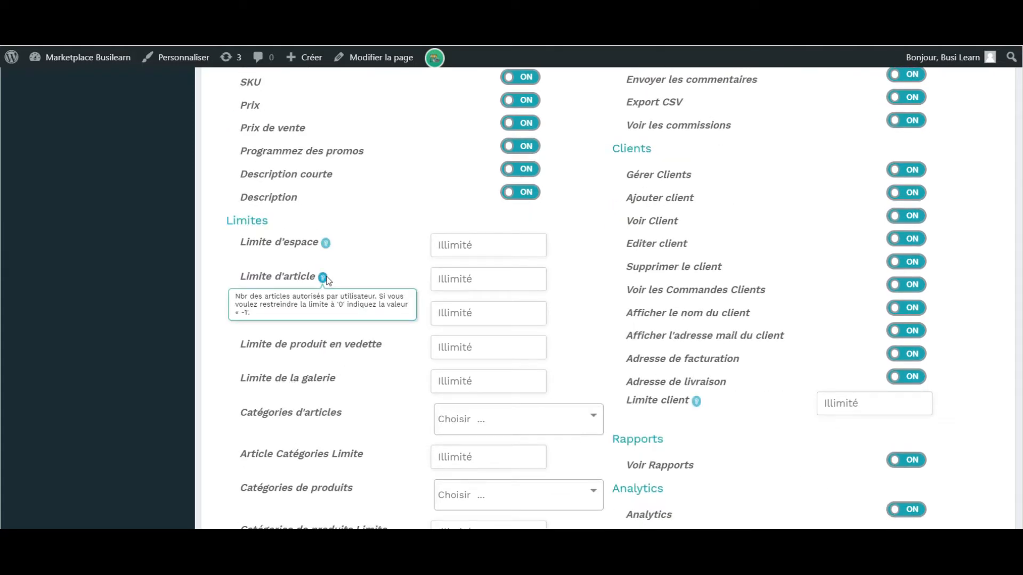
{"action": "mouse_move", "coordinate": [363, 313]}
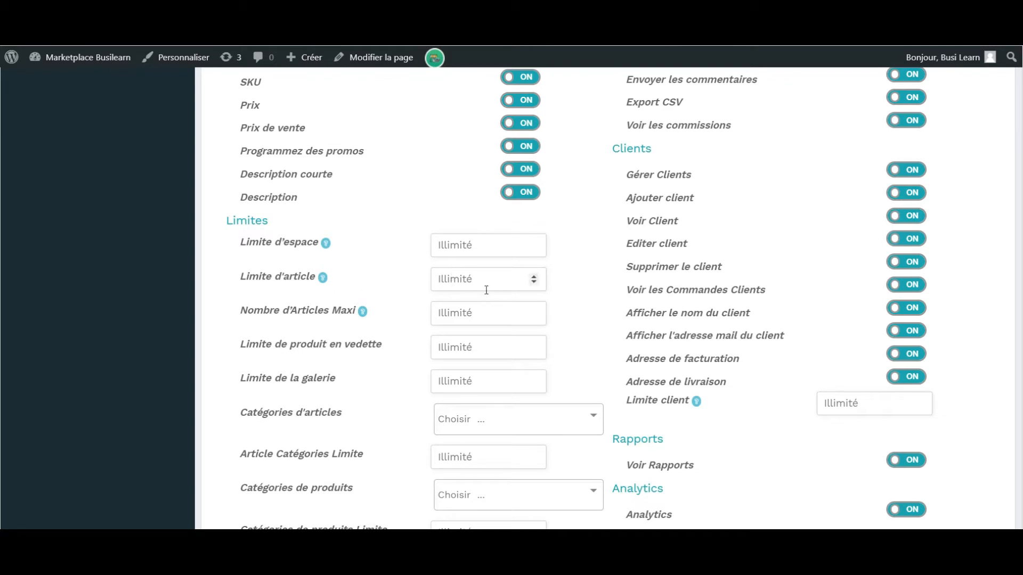
{"action": "left_click", "coordinate": [468, 276]}
{"action": "left_click", "coordinate": [450, 316]}
{"action": "scroll", "coordinate": [394, 338], "scroll_direction": "down", "scroll_amount": 2}
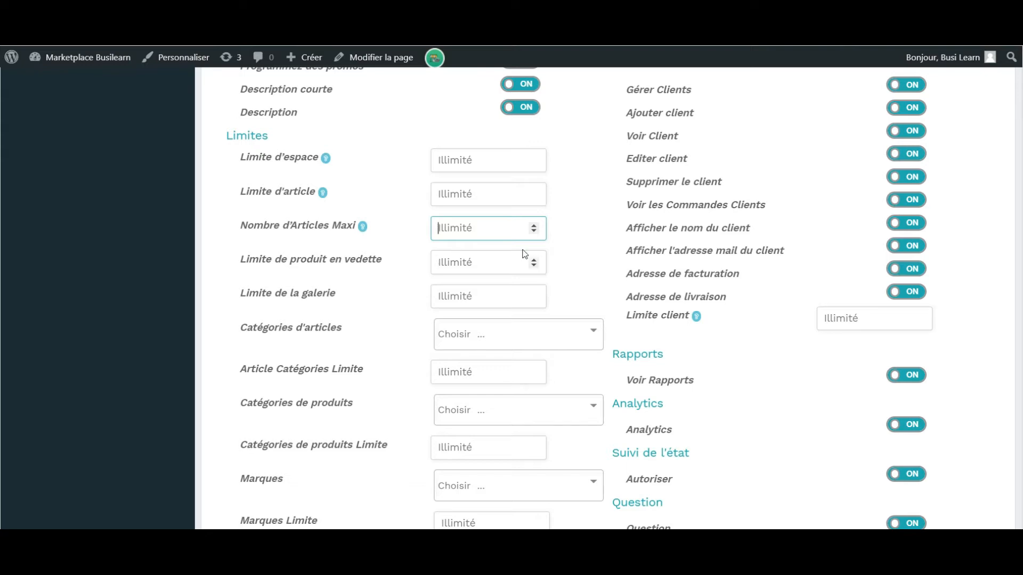
Step: Review the remaining vendor capabilities, from category limits and reports to store settings, profile and chat module
{"action": "scroll", "coordinate": [572, 259], "scroll_direction": "down", "scroll_amount": 3}
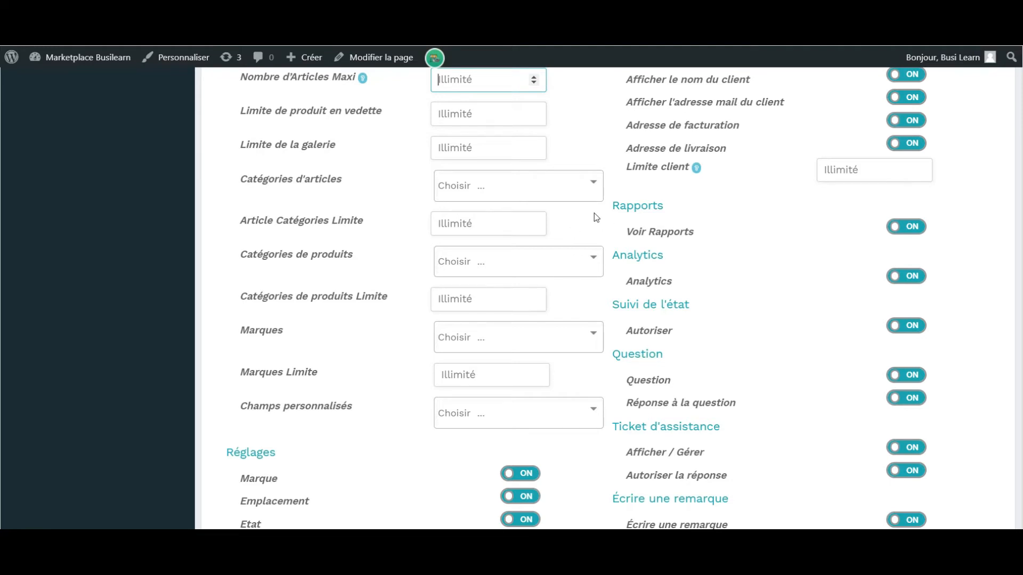
{"action": "scroll", "coordinate": [607, 226], "scroll_direction": "down", "scroll_amount": 1}
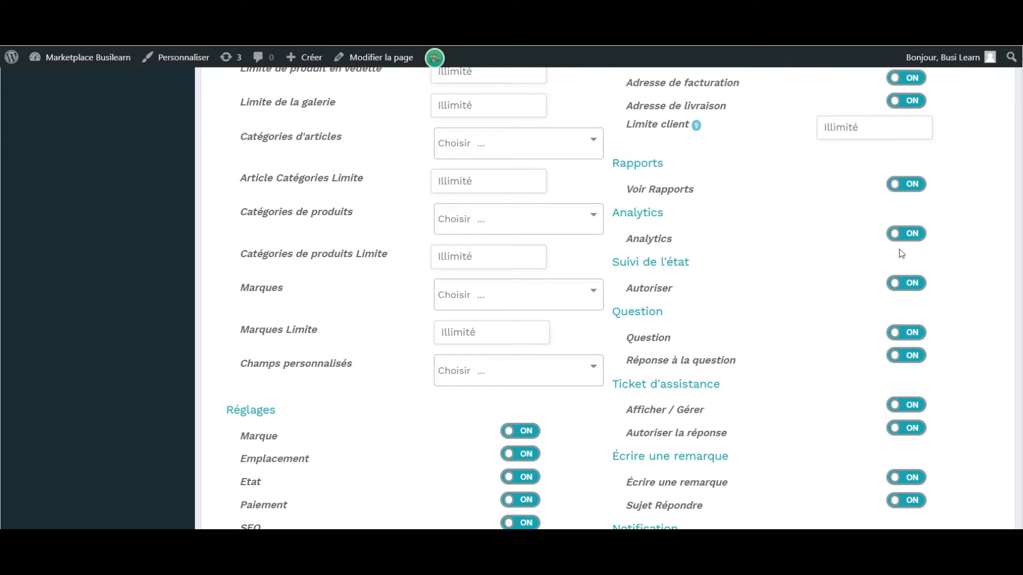
{"action": "scroll", "coordinate": [927, 233], "scroll_direction": "down", "scroll_amount": 3}
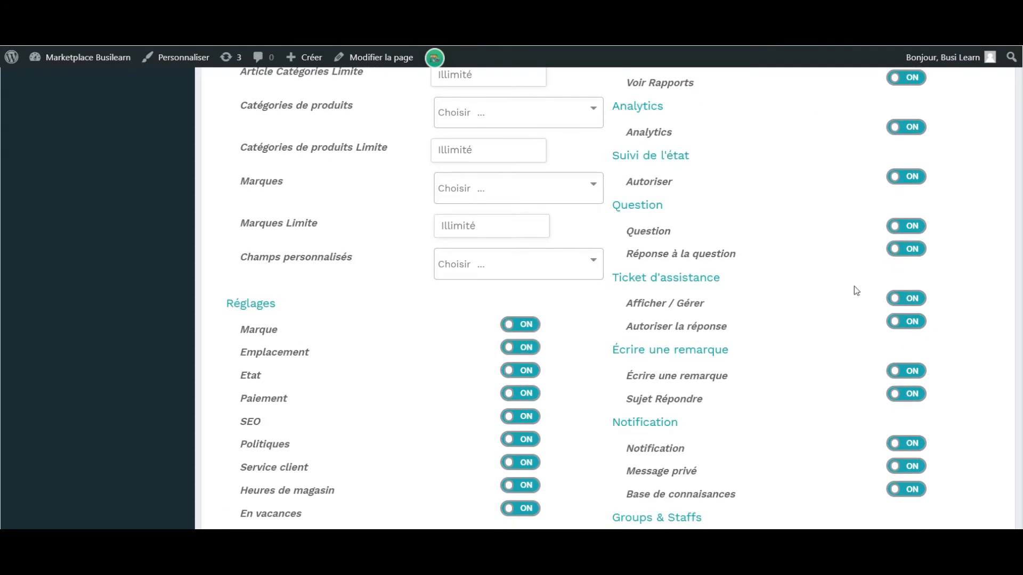
{"action": "scroll", "coordinate": [883, 259], "scroll_direction": "down", "scroll_amount": 3}
{"action": "scroll", "coordinate": [782, 376], "scroll_direction": "down", "scroll_amount": 1}
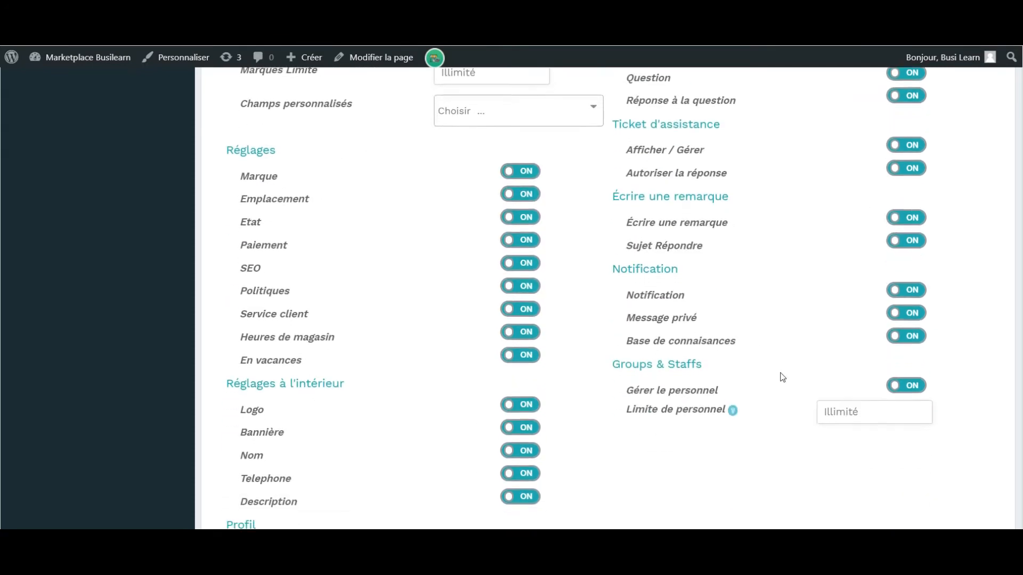
{"action": "scroll", "coordinate": [782, 378], "scroll_direction": "down", "scroll_amount": 6}
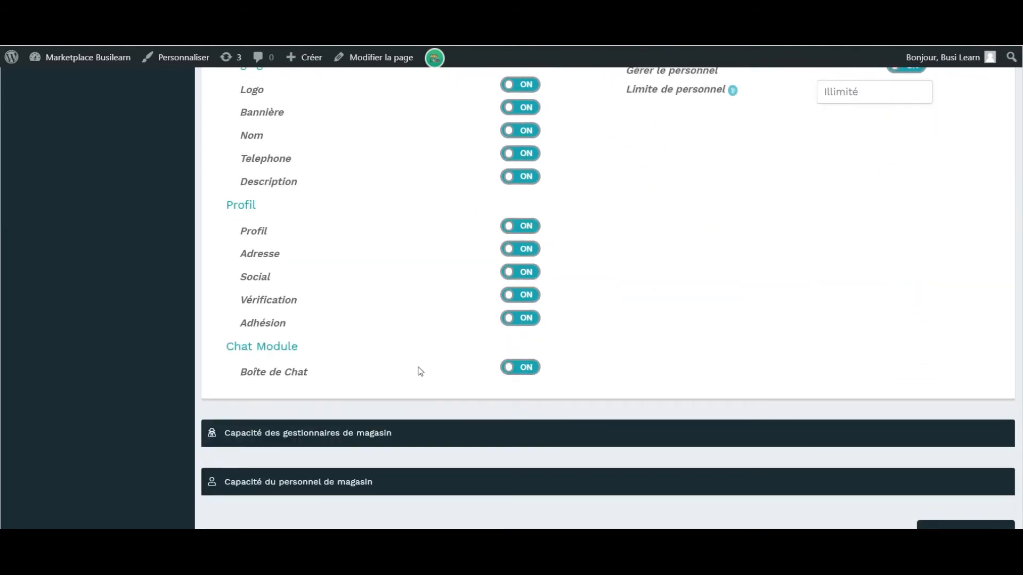
{"action": "scroll", "coordinate": [692, 399], "scroll_direction": "up", "scroll_amount": 1}
{"action": "scroll", "coordinate": [692, 400], "scroll_direction": "up", "scroll_amount": 2}
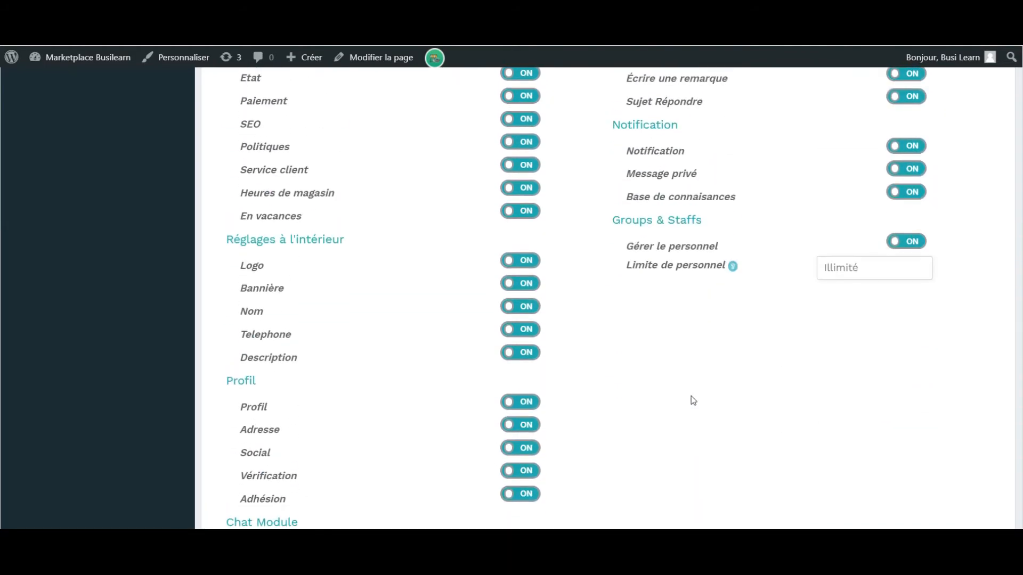
{"action": "scroll", "coordinate": [692, 399], "scroll_direction": "up", "scroll_amount": 4}
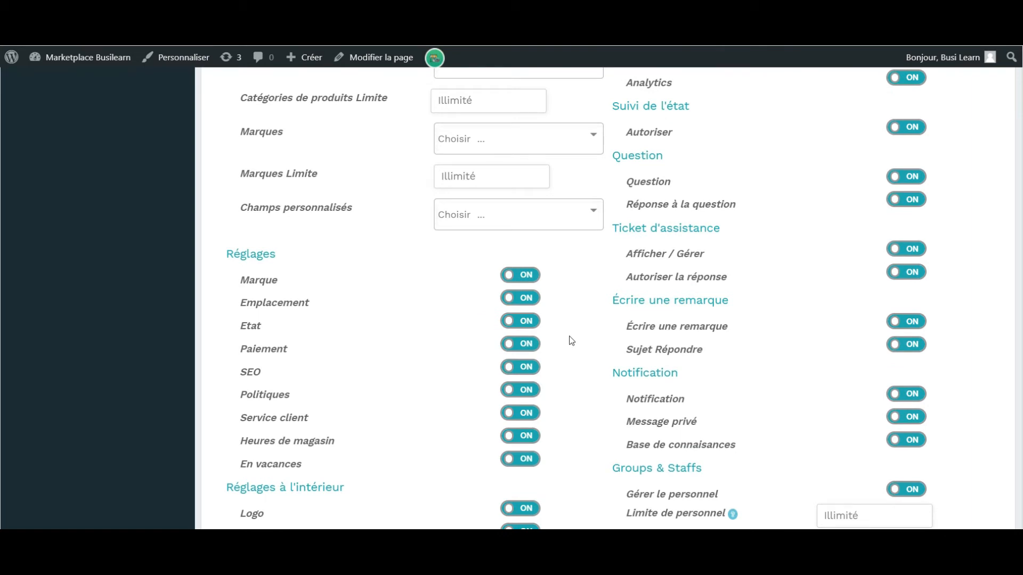
{"action": "scroll", "coordinate": [398, 290], "scroll_direction": "up", "scroll_amount": 8}
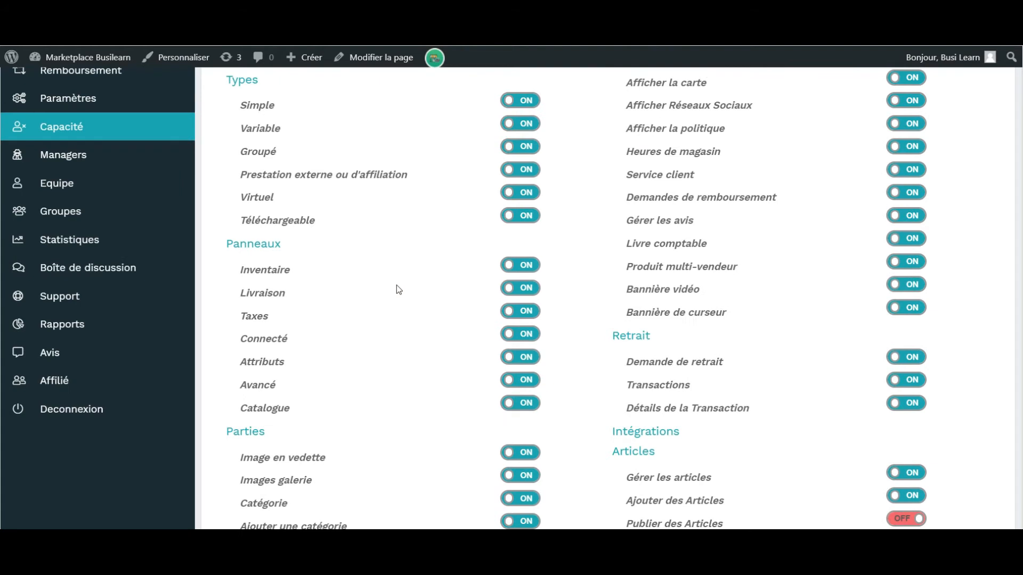
{"action": "scroll", "coordinate": [397, 286], "scroll_direction": "up", "scroll_amount": 1}
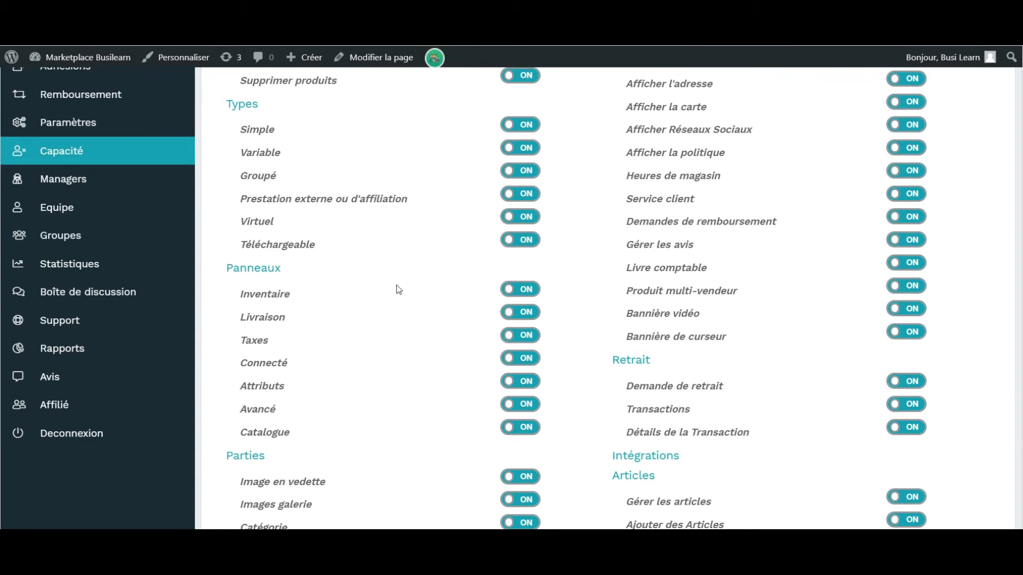
Step: Go to the vendor group management and open the Eco group for editing
{"action": "left_click", "coordinate": [87, 236]}
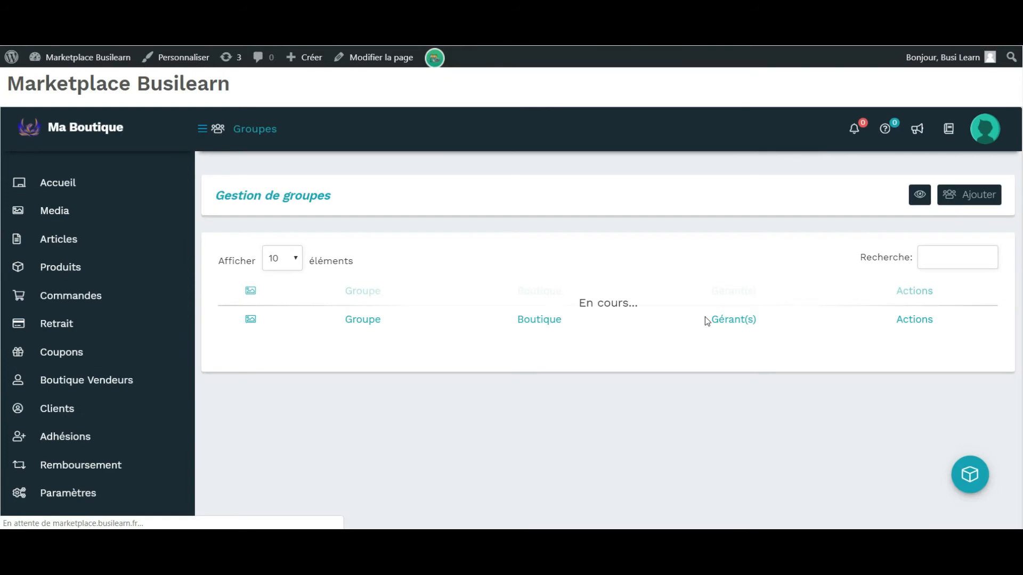
{"action": "scroll", "coordinate": [801, 264], "scroll_direction": "down", "scroll_amount": 1}
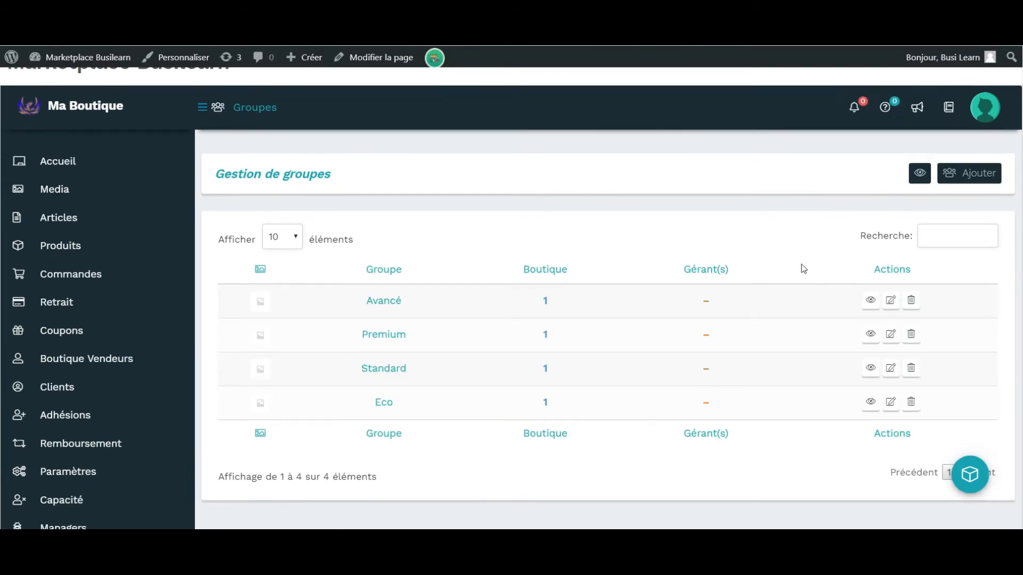
{"action": "scroll", "coordinate": [735, 302], "scroll_direction": "down", "scroll_amount": 1}
{"action": "left_click", "coordinate": [379, 354]}
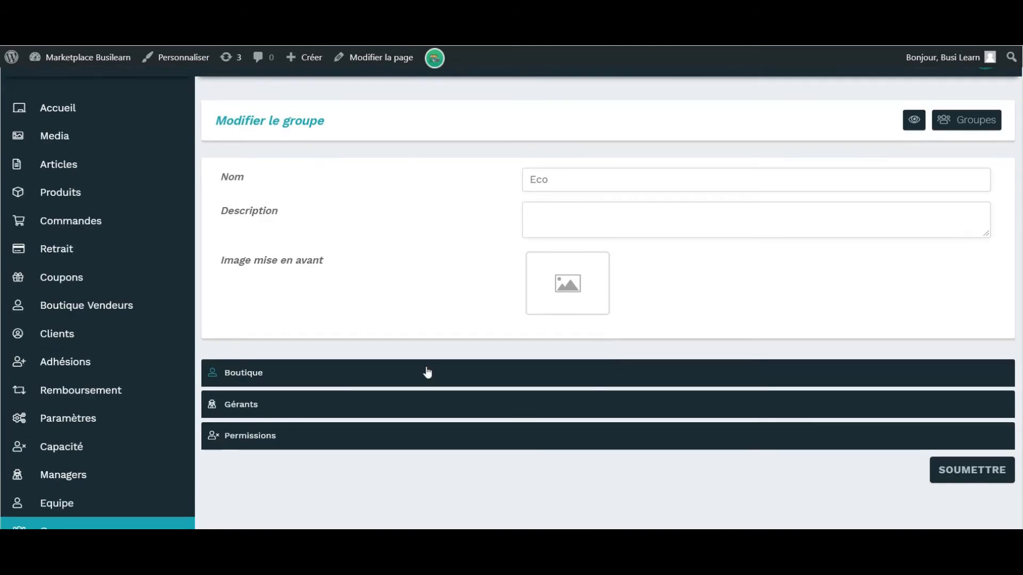
Step: Expand the Eco group's Boutique, Gérants and Permissions sections one after another
{"action": "left_click", "coordinate": [363, 380]}
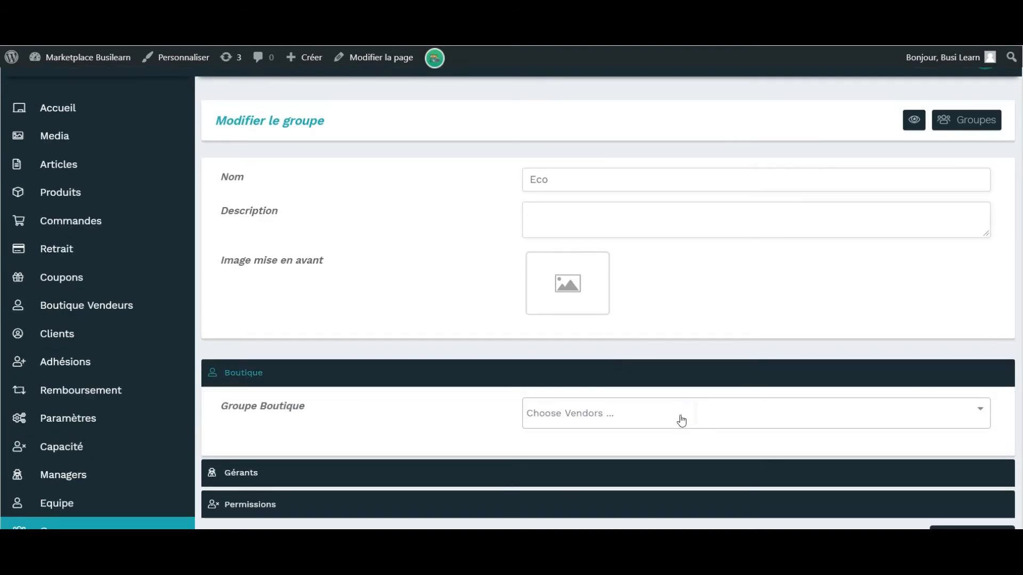
{"action": "scroll", "coordinate": [680, 420], "scroll_direction": "down", "scroll_amount": 2}
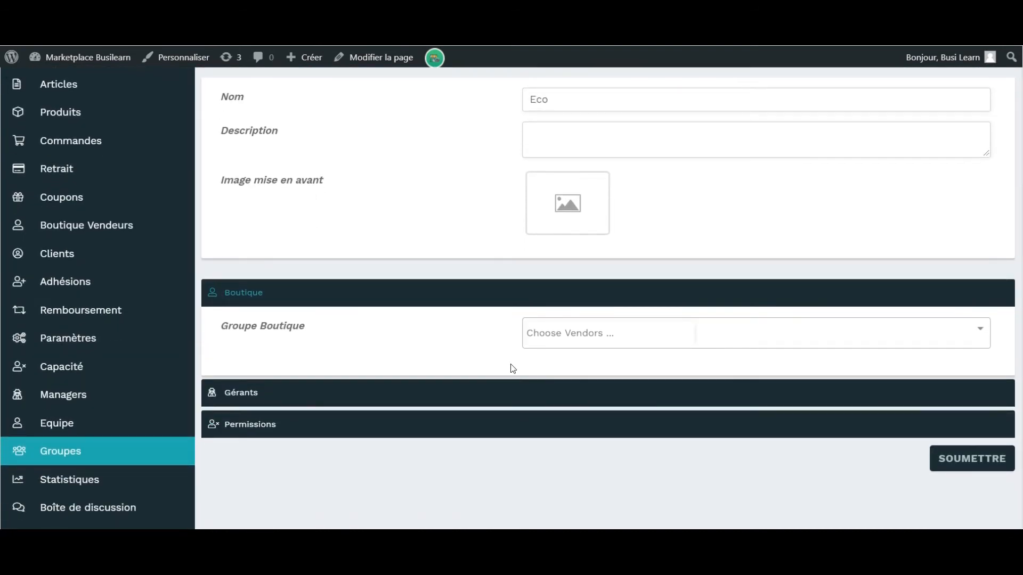
{"action": "left_click", "coordinate": [424, 392]}
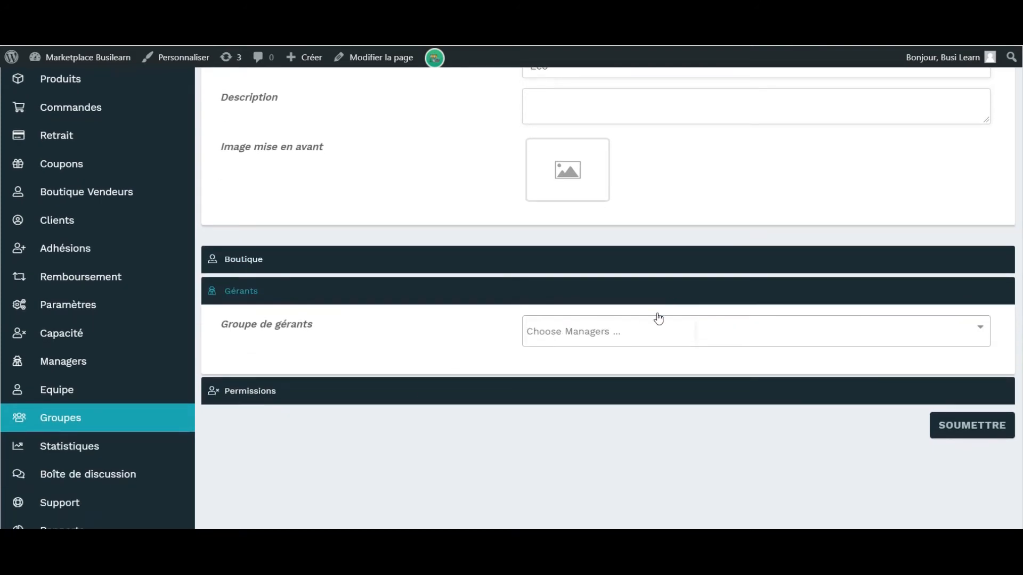
{"action": "left_click", "coordinate": [387, 392]}
Step: Examine the Eco group's permissions and limits, including product, access, order and client rights, and return to the group details
{"action": "scroll", "coordinate": [608, 356], "scroll_direction": "down", "scroll_amount": 3}
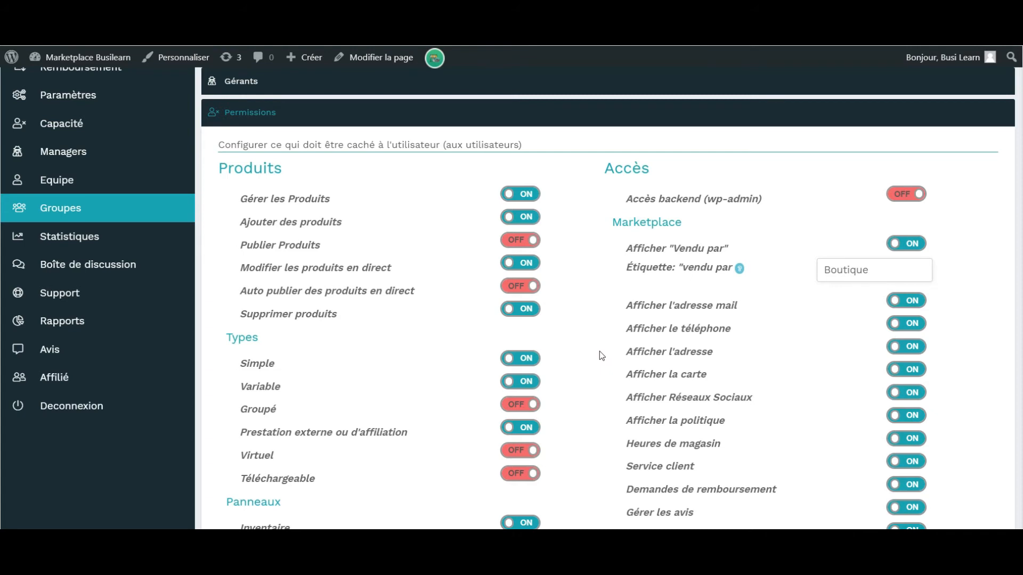
{"action": "scroll", "coordinate": [599, 351], "scroll_direction": "down", "scroll_amount": 3}
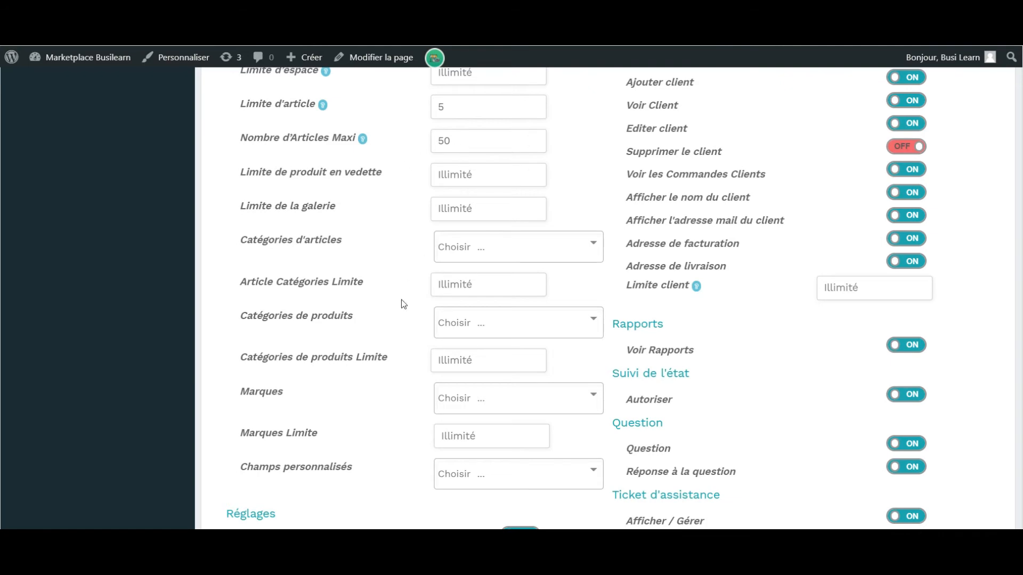
{"action": "scroll", "coordinate": [401, 304], "scroll_direction": "down", "scroll_amount": 5}
{"action": "scroll", "coordinate": [402, 305], "scroll_direction": "down", "scroll_amount": 5}
{"action": "scroll", "coordinate": [622, 278], "scroll_direction": "up", "scroll_amount": 10}
{"action": "scroll", "coordinate": [622, 278], "scroll_direction": "down", "scroll_amount": 1}
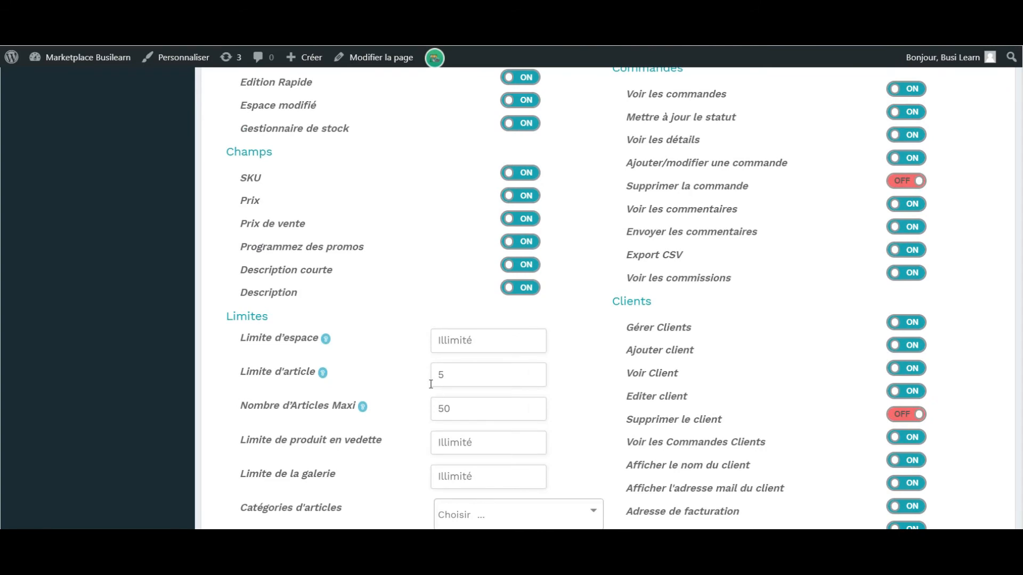
{"action": "scroll", "coordinate": [431, 384], "scroll_direction": "up", "scroll_amount": 10}
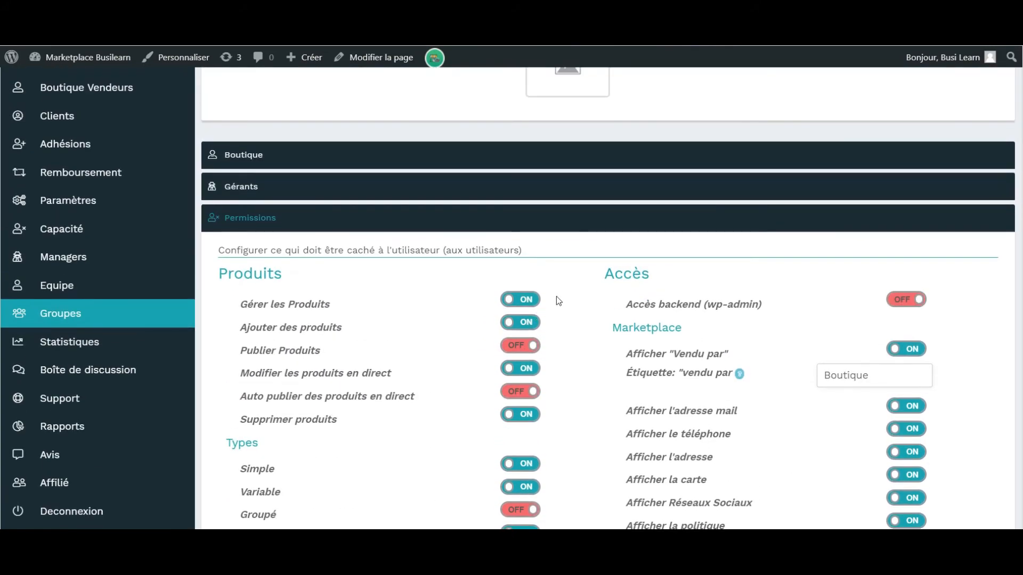
{"action": "scroll", "coordinate": [565, 320], "scroll_direction": "up", "scroll_amount": 4}
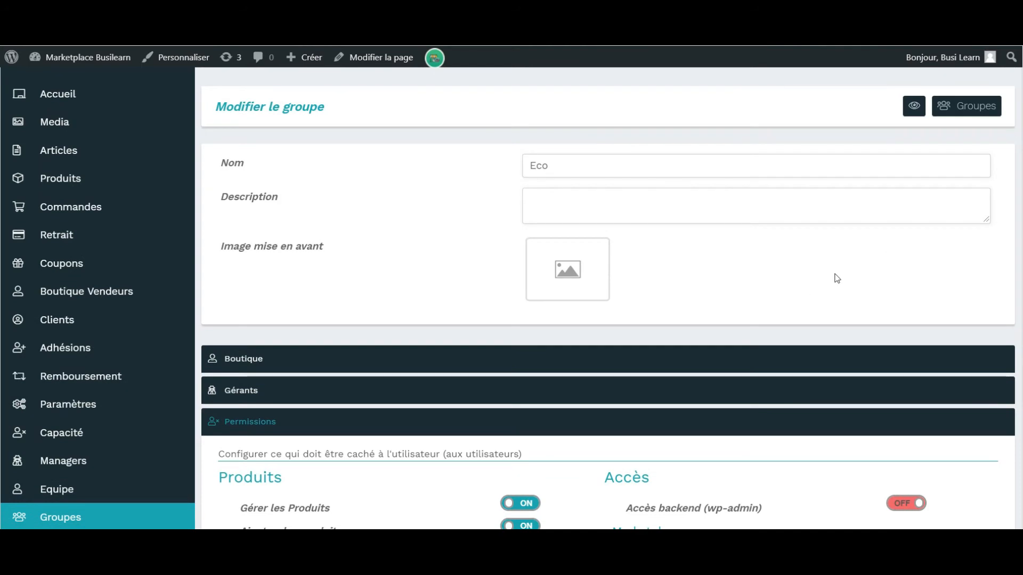
{"action": "scroll", "coordinate": [726, 219], "scroll_direction": "down", "scroll_amount": 1}
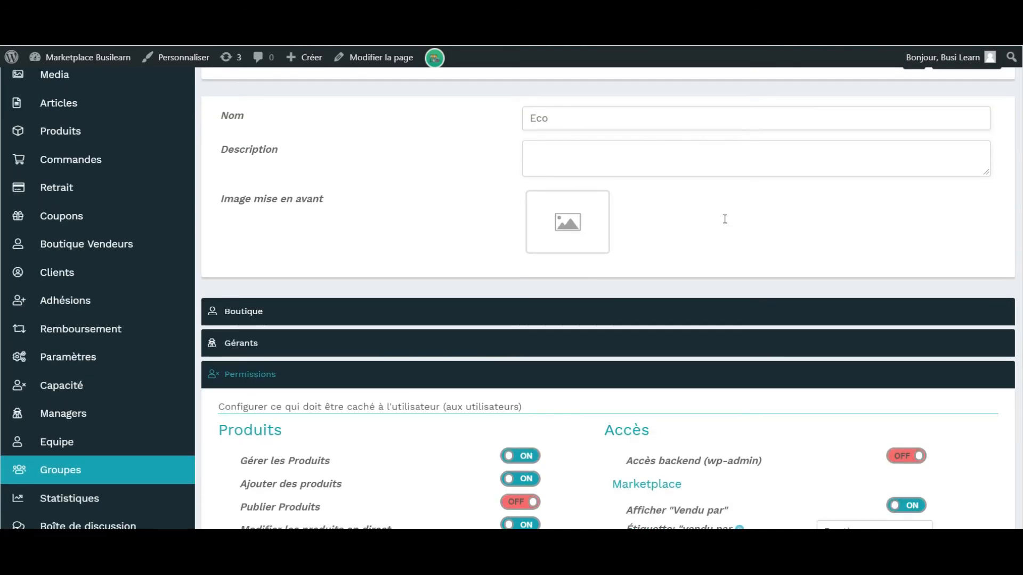
{"action": "scroll", "coordinate": [724, 218], "scroll_direction": "up", "scroll_amount": 1}
{"action": "scroll", "coordinate": [724, 219], "scroll_direction": "up", "scroll_amount": 1}
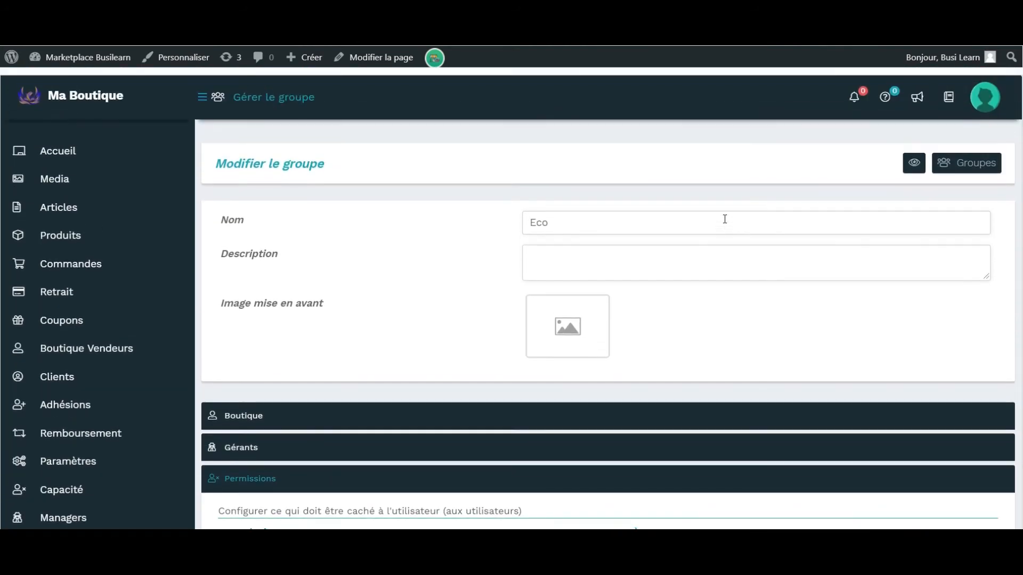
Step: Go to the membership management (Adhésions) and open the Eco membership plan for editing
{"action": "scroll", "coordinate": [472, 221], "scroll_direction": "down", "scroll_amount": 2}
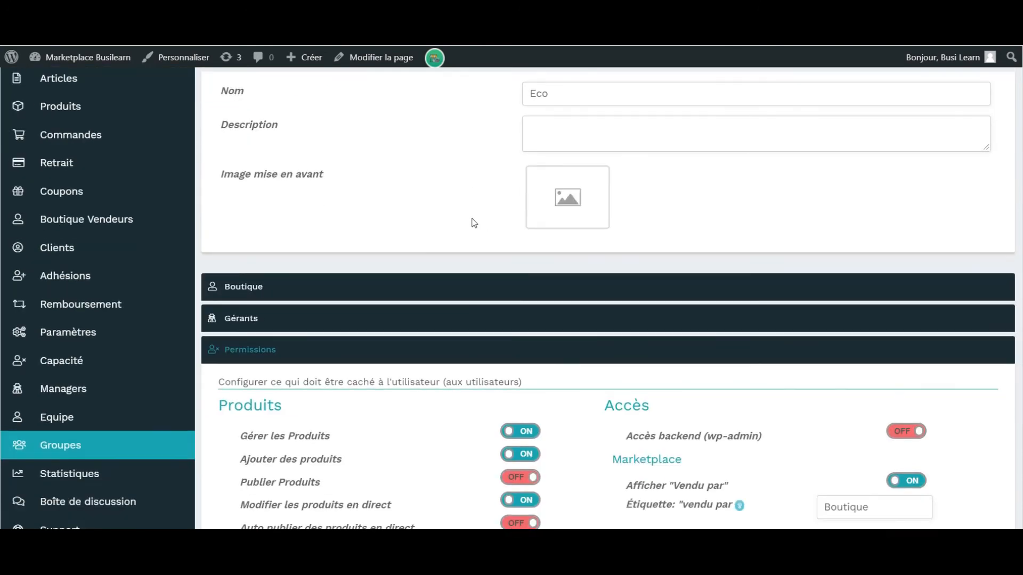
{"action": "left_click", "coordinate": [43, 281]}
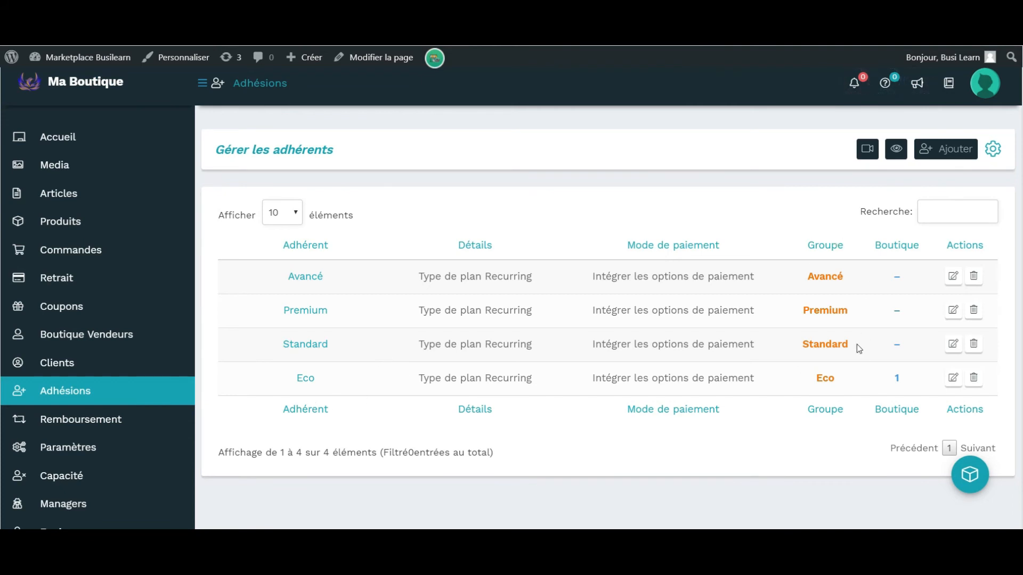
{"action": "left_click", "coordinate": [948, 384]}
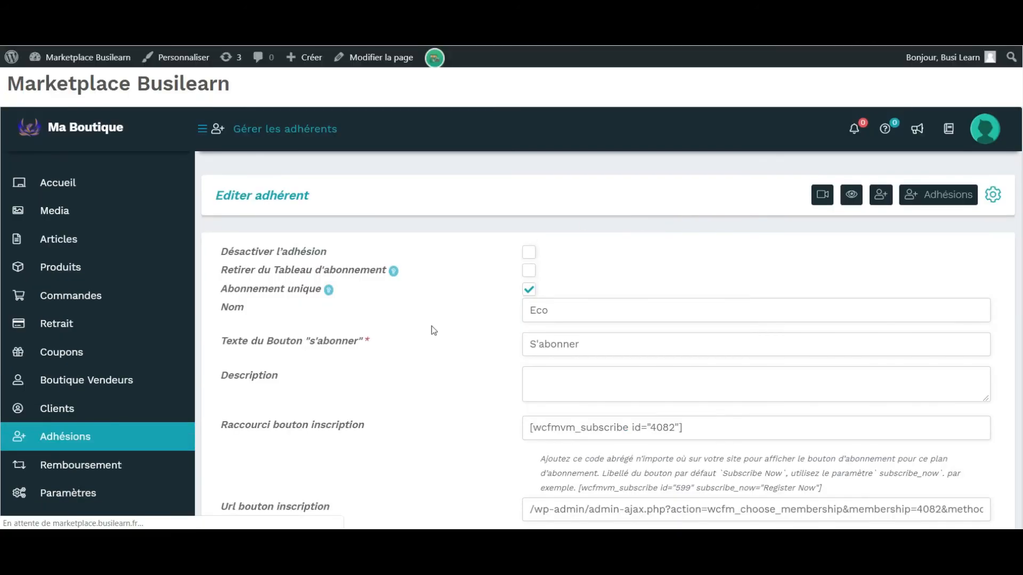
Step: In the Eco membership's Capacité settings, choose Eco as the associated group
{"action": "scroll", "coordinate": [429, 330], "scroll_direction": "down", "scroll_amount": 1}
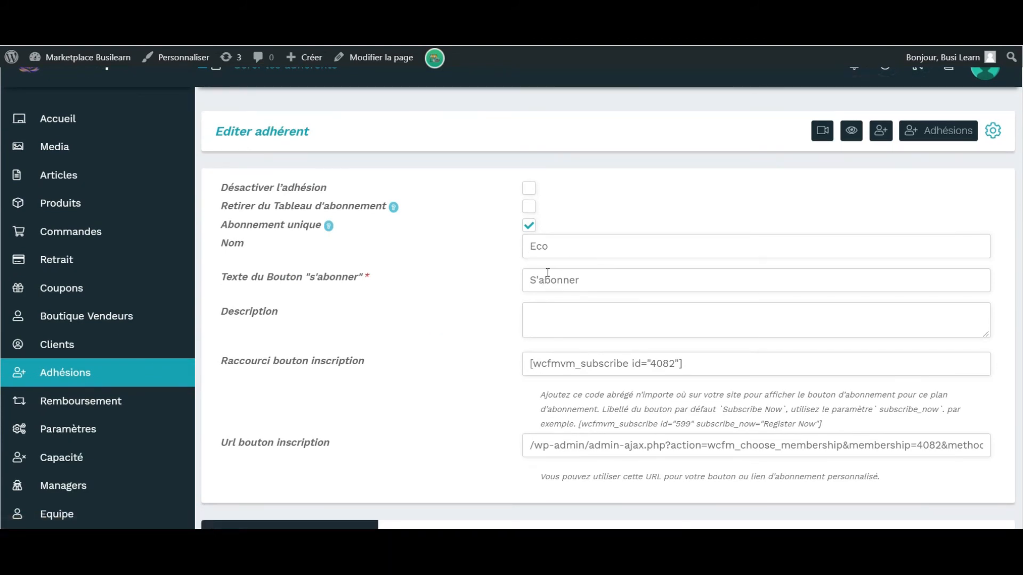
{"action": "scroll", "coordinate": [497, 378], "scroll_direction": "down", "scroll_amount": 6}
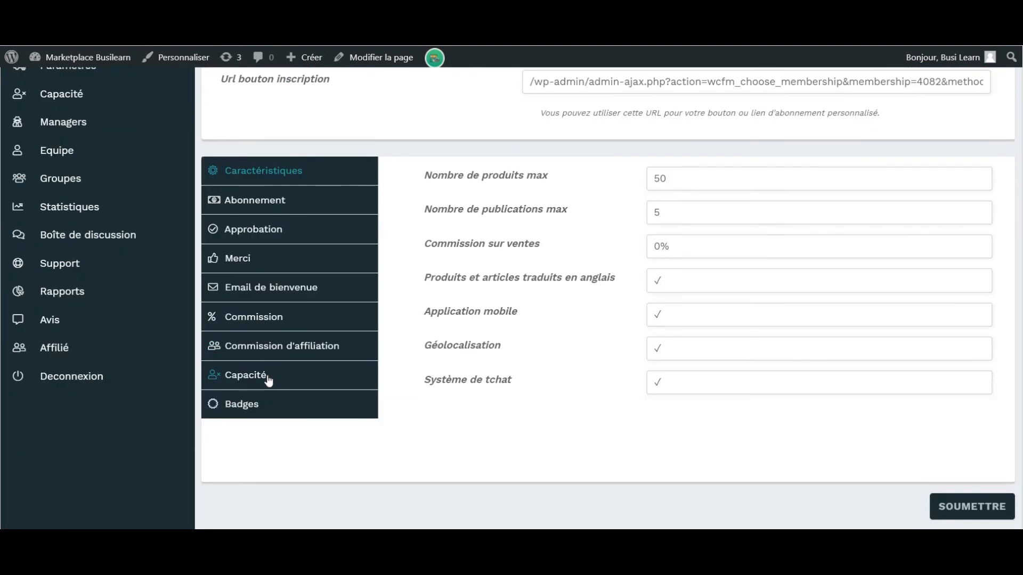
{"action": "left_click", "coordinate": [271, 377]}
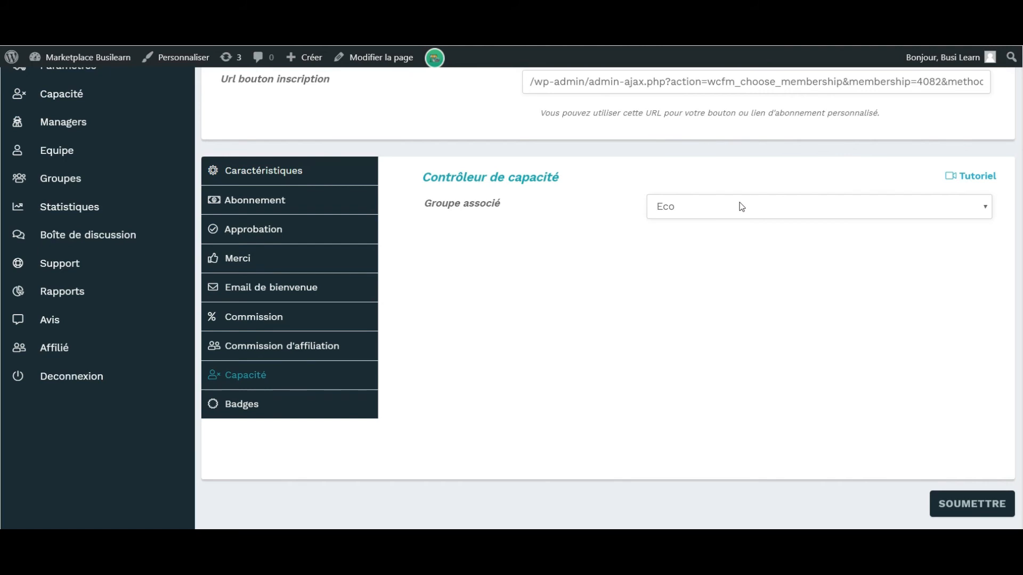
{"action": "left_click", "coordinate": [741, 206]}
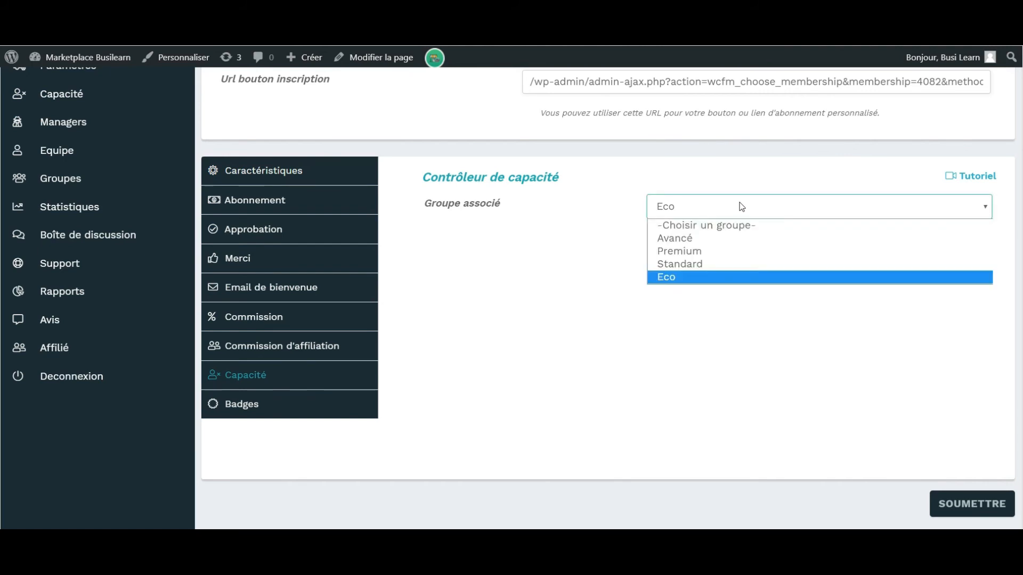
{"action": "left_click", "coordinate": [664, 276]}
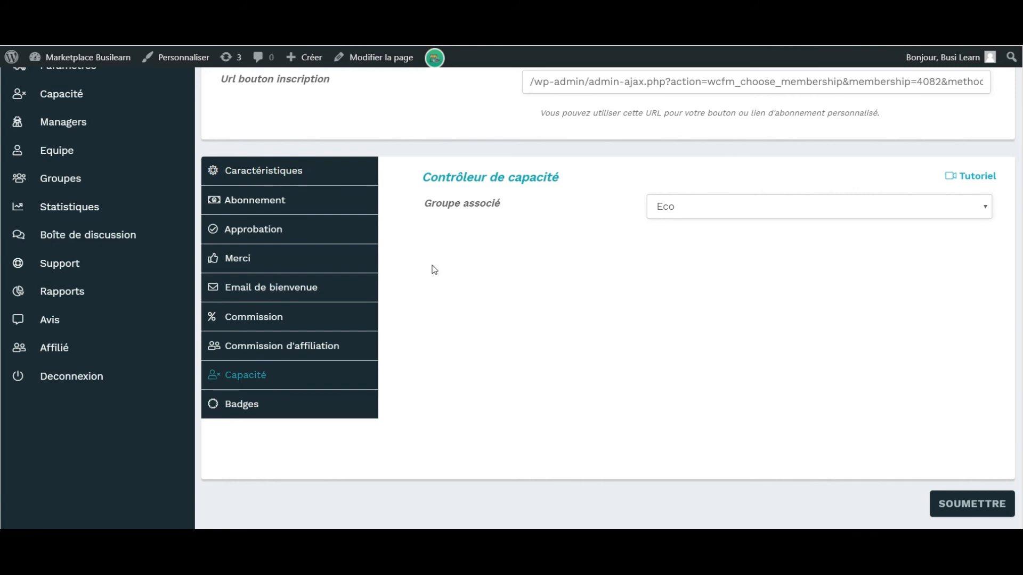
Step: In the Eco membership's Caractéristiques, try 100 as the maximum number of products and restore it to 50
{"action": "left_click", "coordinate": [313, 176]}
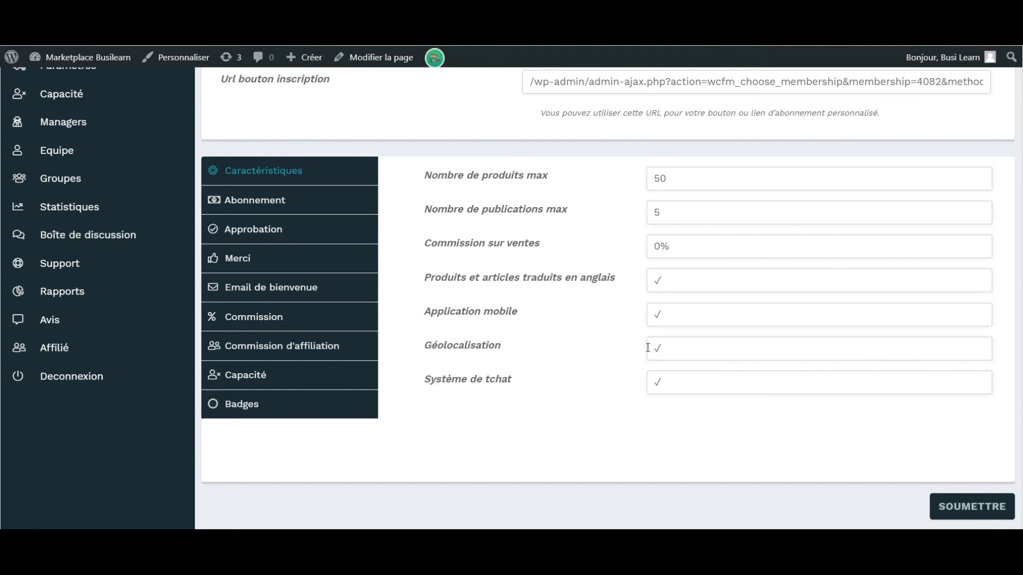
{"action": "left_click_drag", "start_coordinate": [661, 179], "coordinate": [651, 179]}
{"action": "type", "text": "100"}
{"action": "left_click", "coordinate": [619, 223]}
{"action": "left_click_drag", "start_coordinate": [666, 179], "coordinate": [642, 181]}
{"action": "type", "text": "5"}
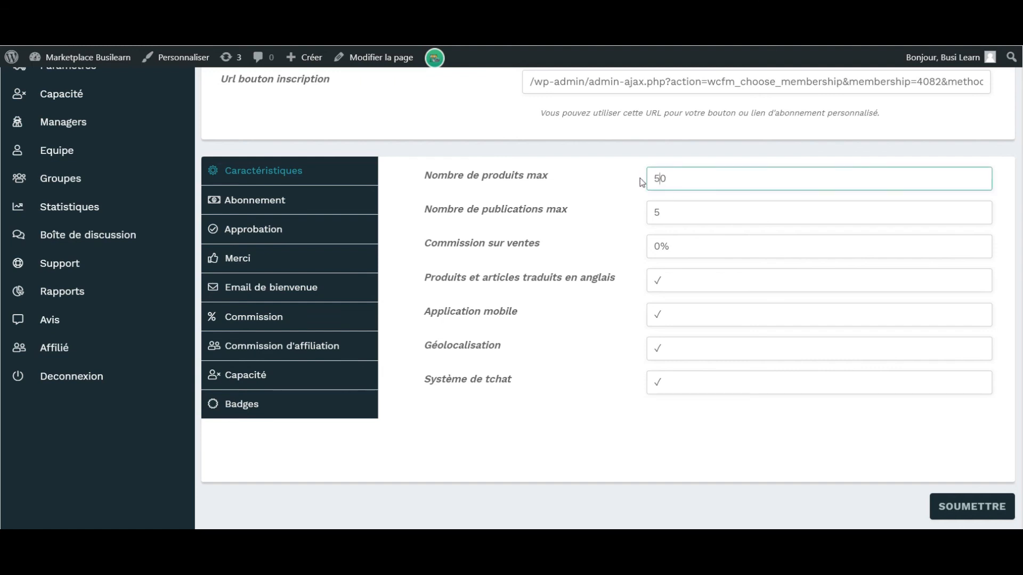